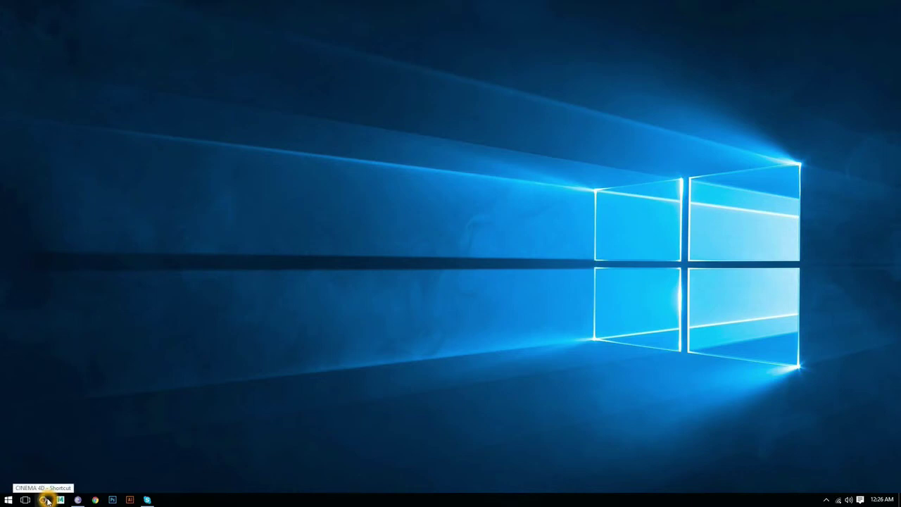
Step: Launch Cinema 4D from its pinned taskbar shortcut
left_click(299, 326)
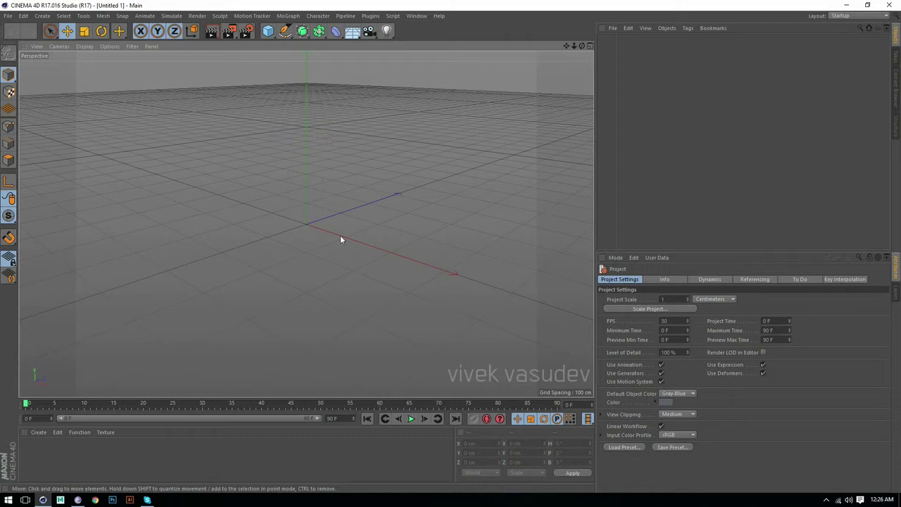
Step: Orbit the Perspective view so the empty grid and axes tilt up and to the left
mouse_move(316, 273)
left_mouse_down("alt")
mouse_move(254, 242)
mouse_move(478, 272)
mouse_move(378, 271)
mouse_move(418, 220)
left_mouse_up("alt")
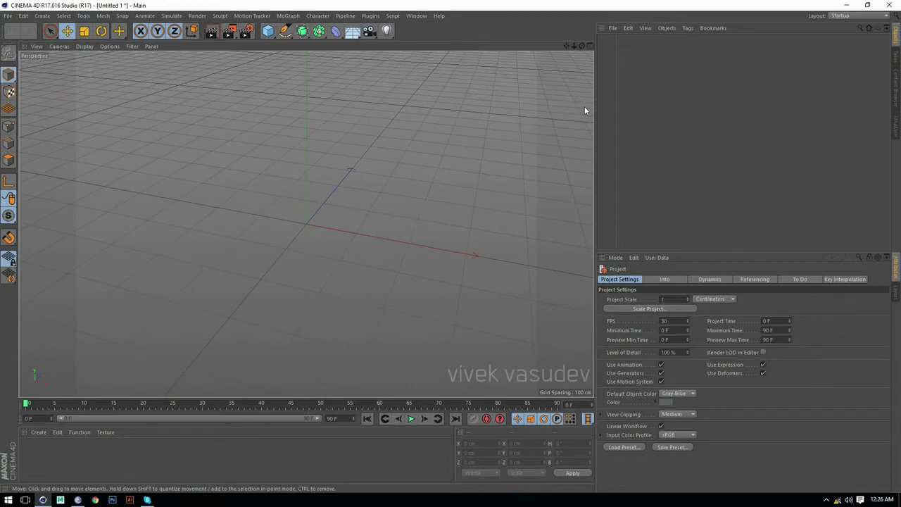
left_click(388, 141)
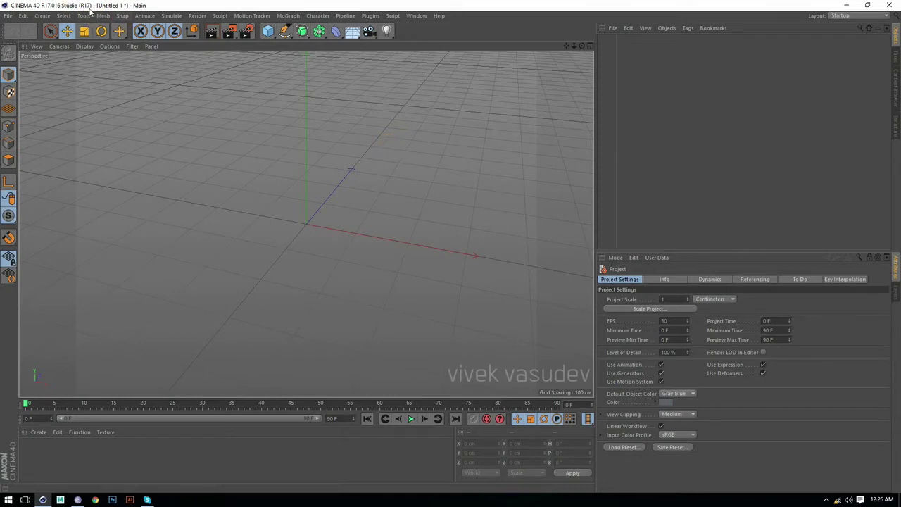
left_click_drag(334, 164, 319, 216, "alt")
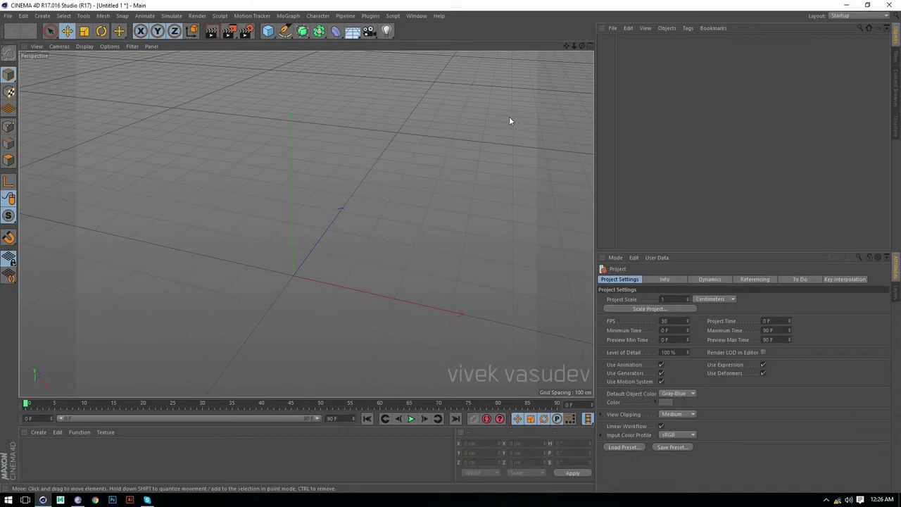
left_click(308, 168)
left_click_drag(537, 238, 513, 211, "alt")
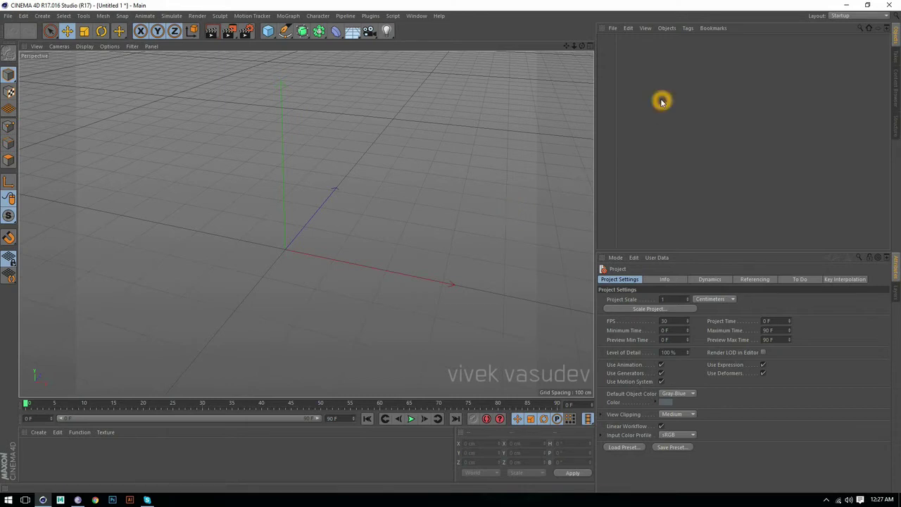
left_click(563, 109)
left_click(418, 307)
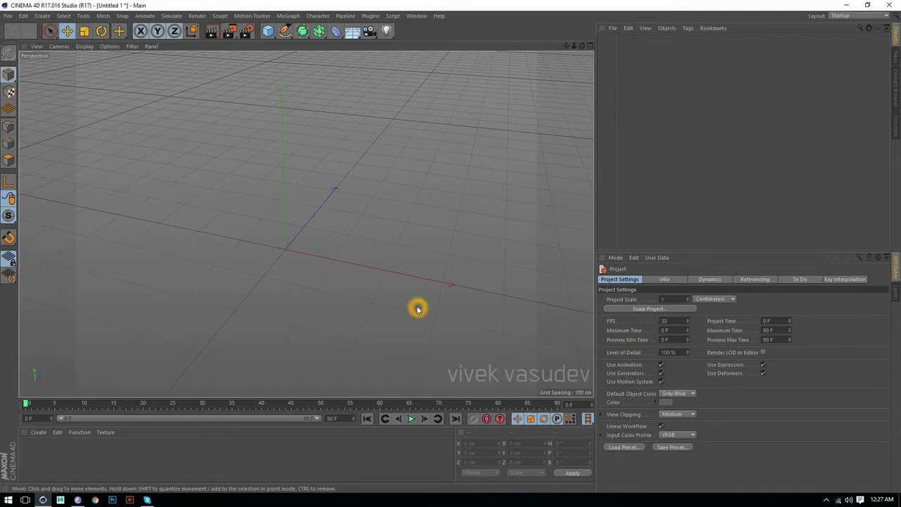
left_click(374, 138)
left_click(861, 15)
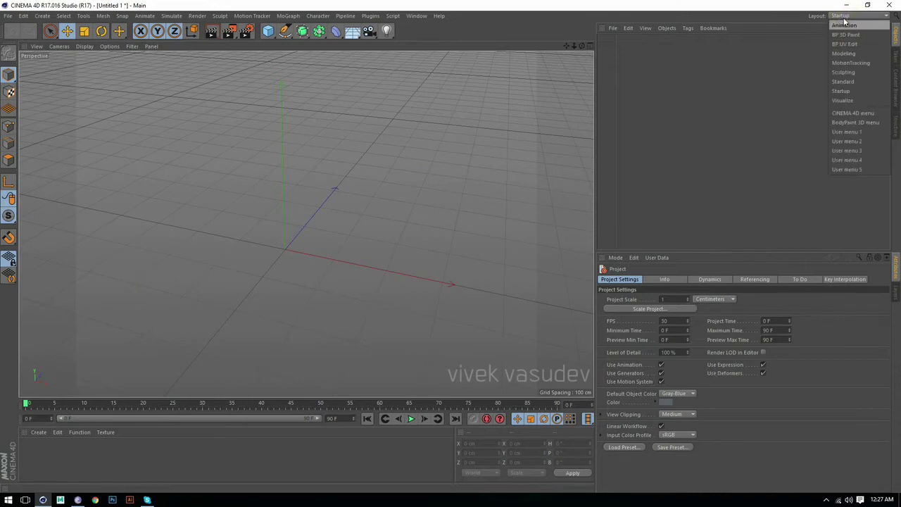
left_click(848, 93)
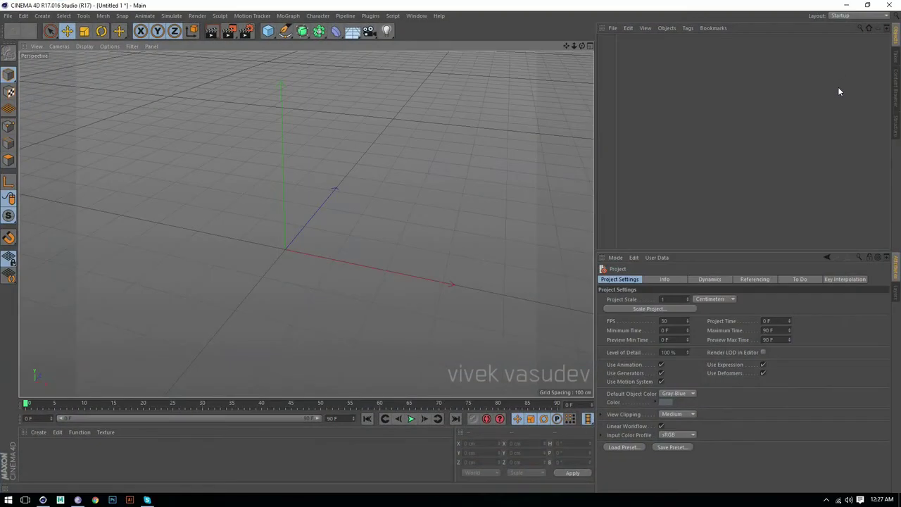
left_click(303, 202)
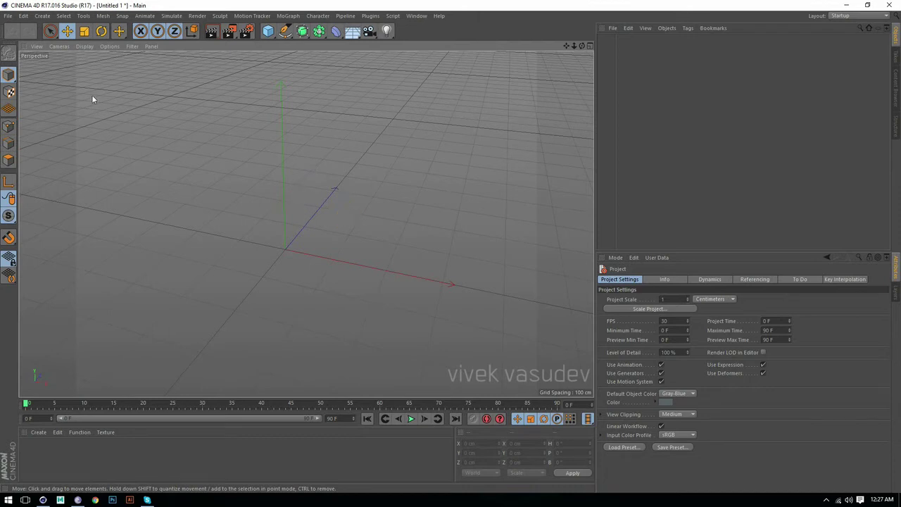
left_click(54, 35)
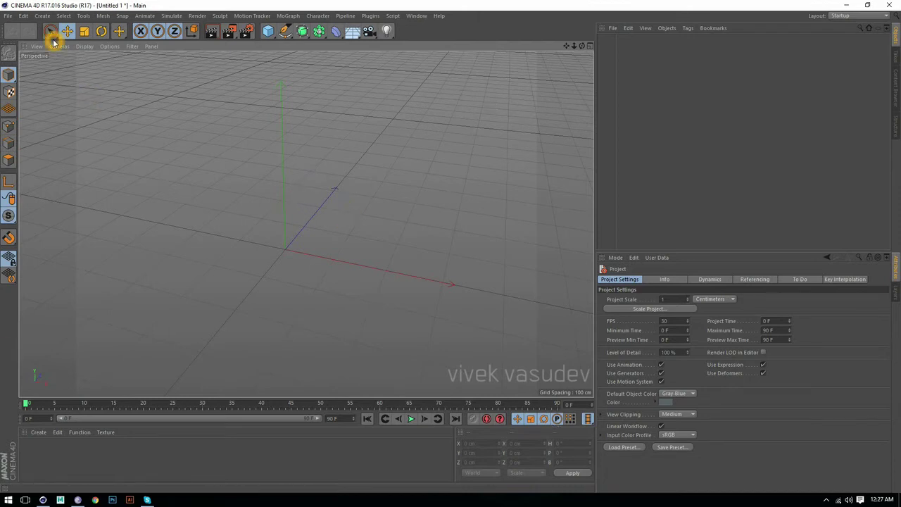
left_click(542, 326)
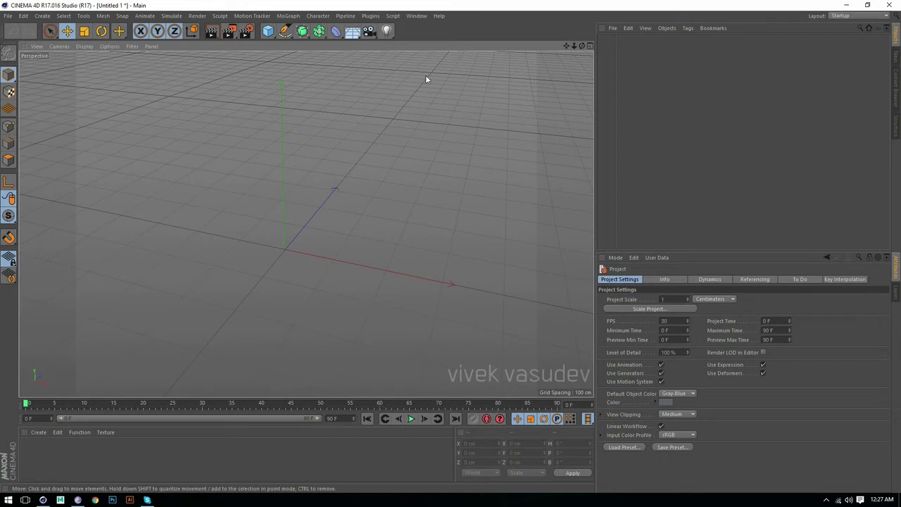
left_click(550, 371)
left_click(282, 145)
left_click(397, 161)
left_click(397, 160)
left_click(341, 142)
left_click(358, 126)
left_click(516, 117)
left_click(474, 124)
left_click(567, 47)
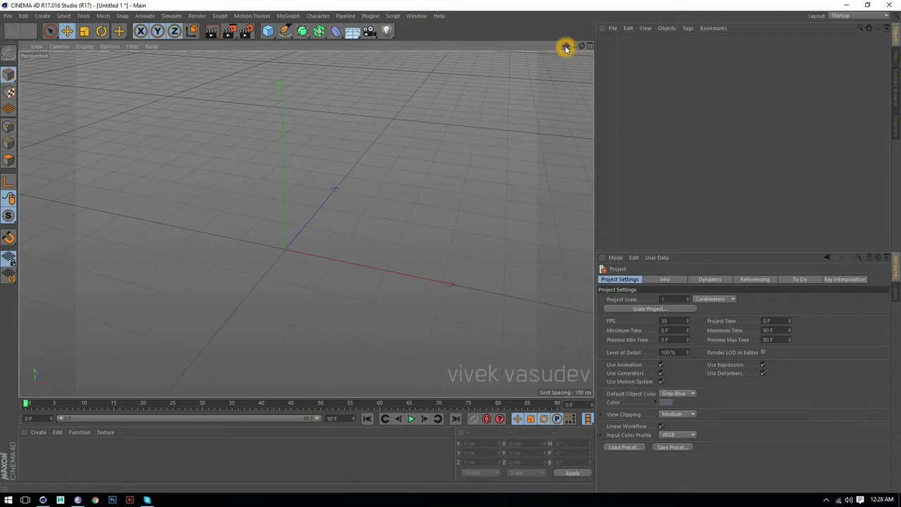
left_click(569, 48)
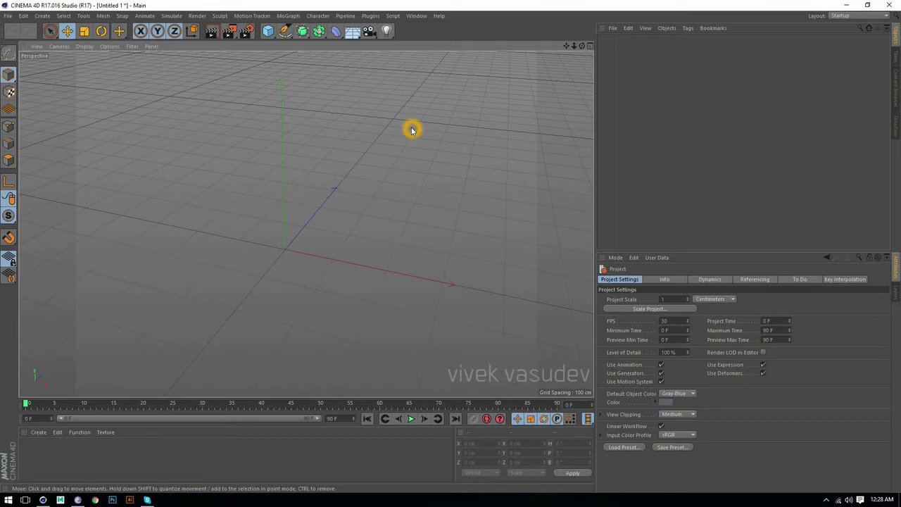
Step: Pan the view left and up, zoom out, and orbit until the horizon rises
left_click_drag(567, 46, 560, 46)
mouse_move(452, 247)
left_mouse_down()
mouse_move(424, 238)
mouse_move(452, 248)
mouse_move(563, 48)
left_mouse_up()
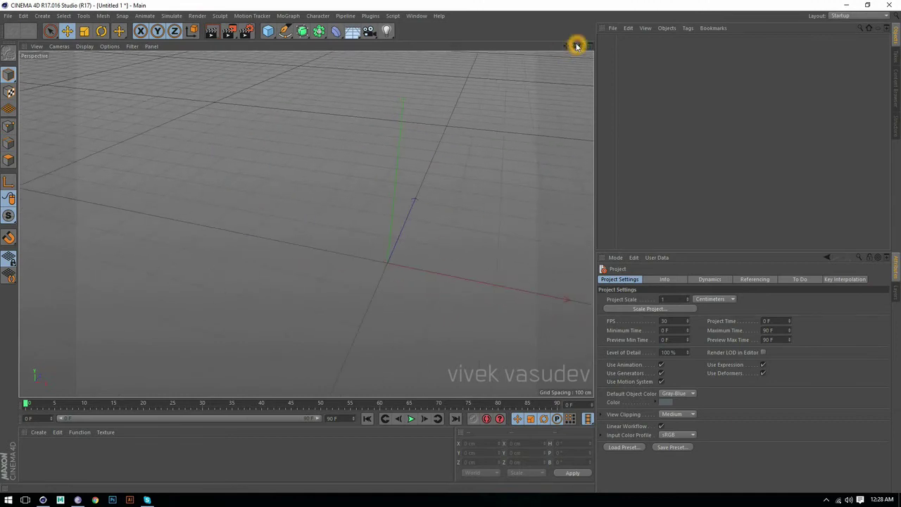
left_click_drag(564, 48, 452, 248)
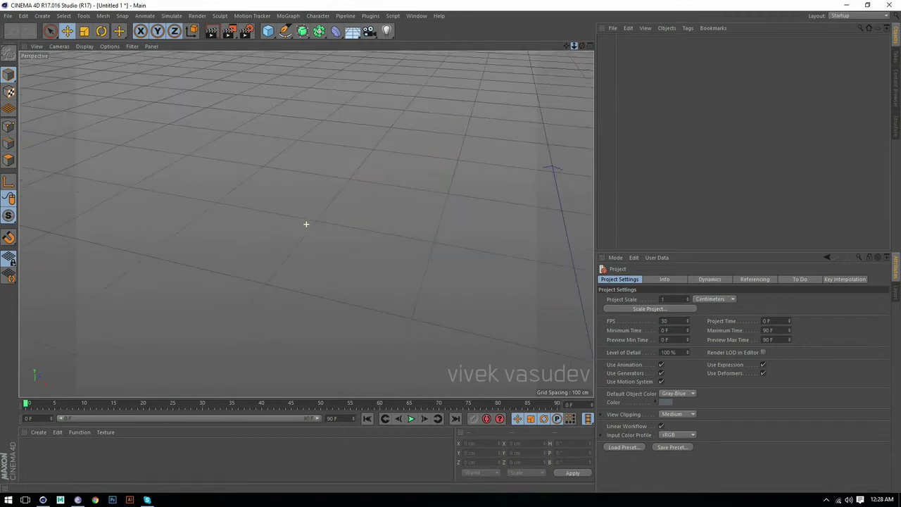
mouse_move(306, 224)
left_mouse_down()
mouse_move(582, 48)
mouse_move(452, 248)
mouse_move(306, 224)
mouse_move(452, 248)
left_mouse_up()
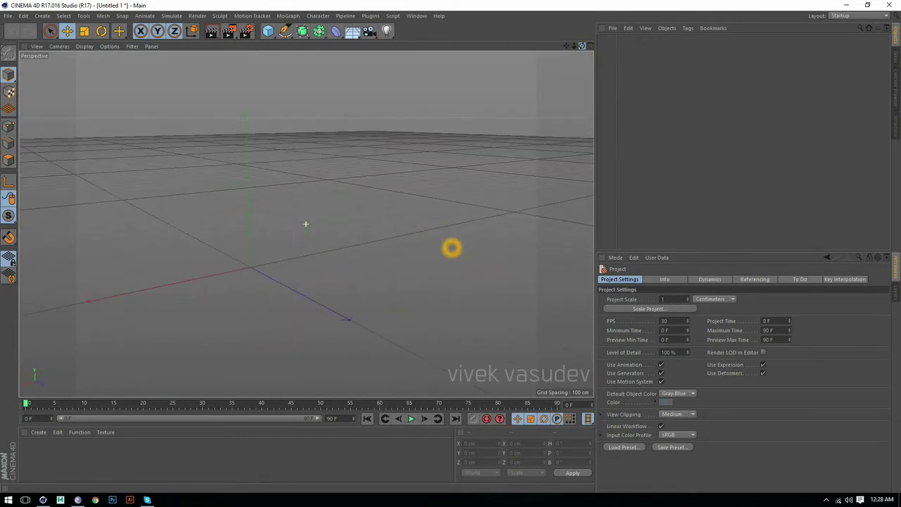
left_click_drag(306, 224, 453, 248)
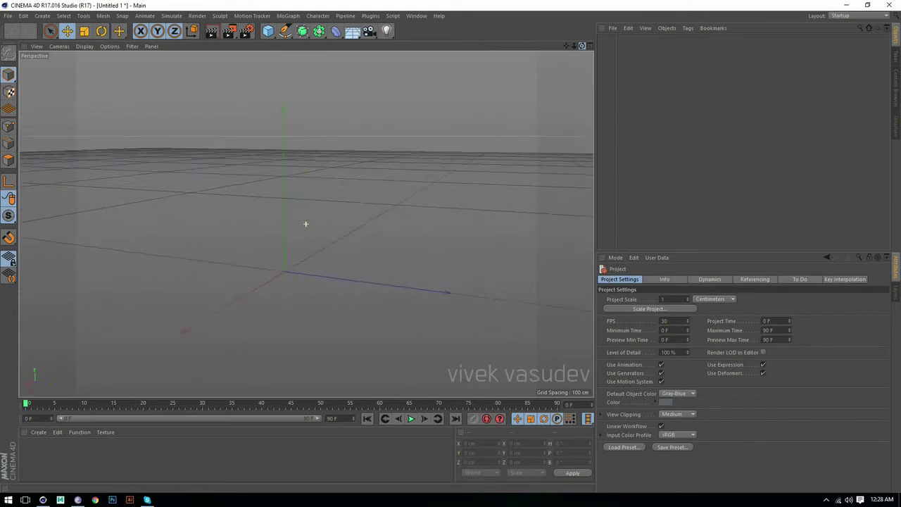
left_click(310, 110)
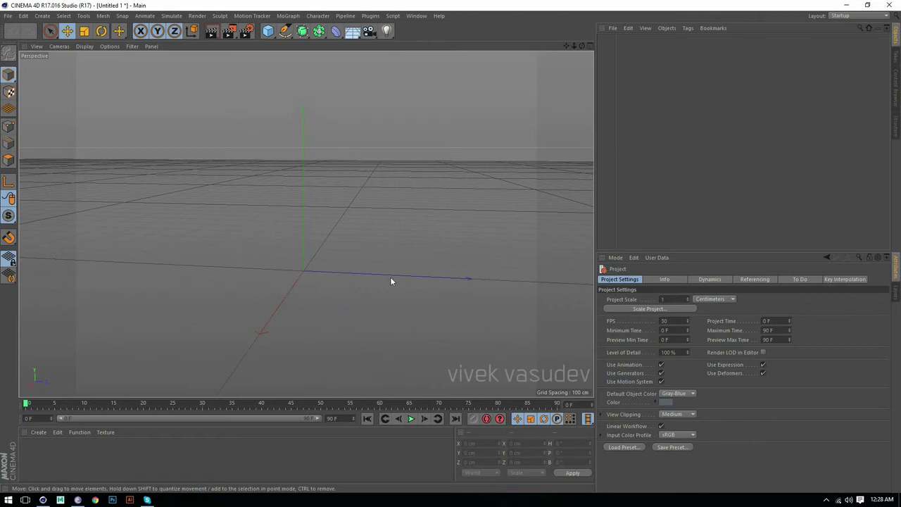
left_click(302, 280)
left_click(288, 319)
Step: Orbit and pan the camera until the world origin sits near the view's centre
left_click_drag(582, 45, 452, 248)
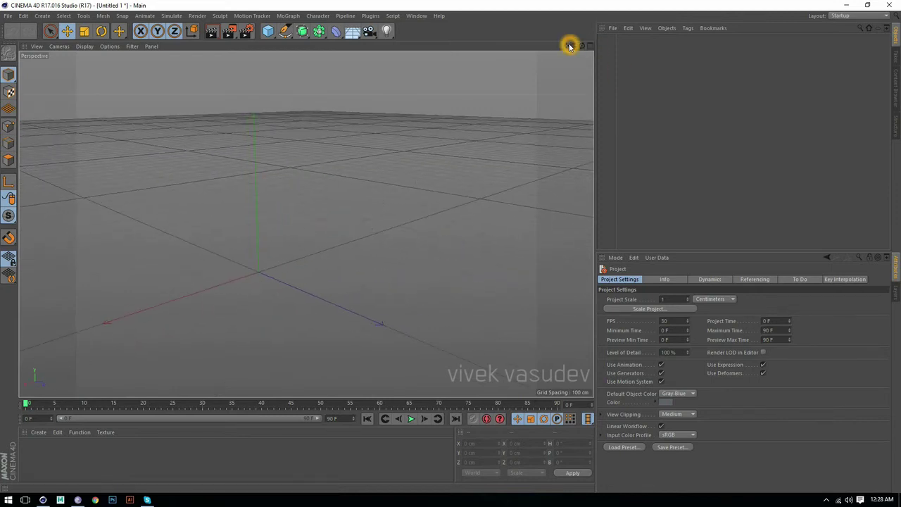
left_click_drag(570, 46, 453, 247)
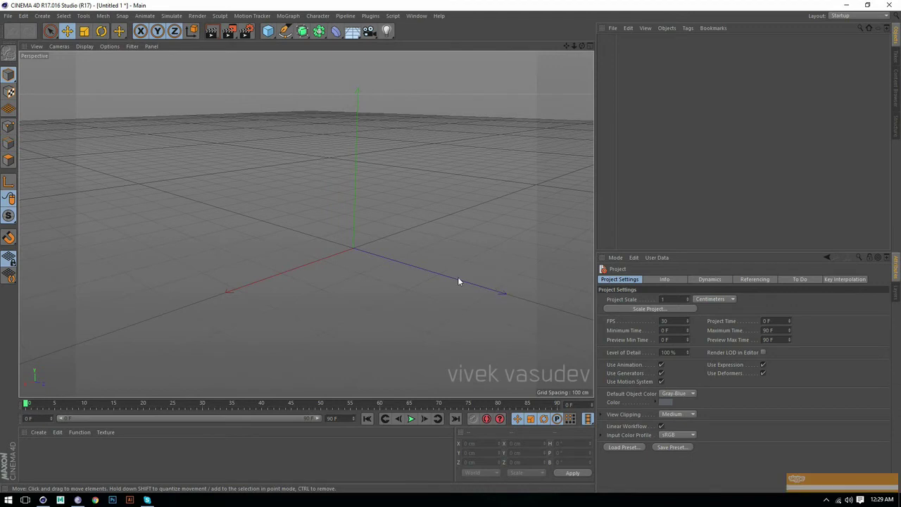
left_click(334, 258)
left_click(357, 153)
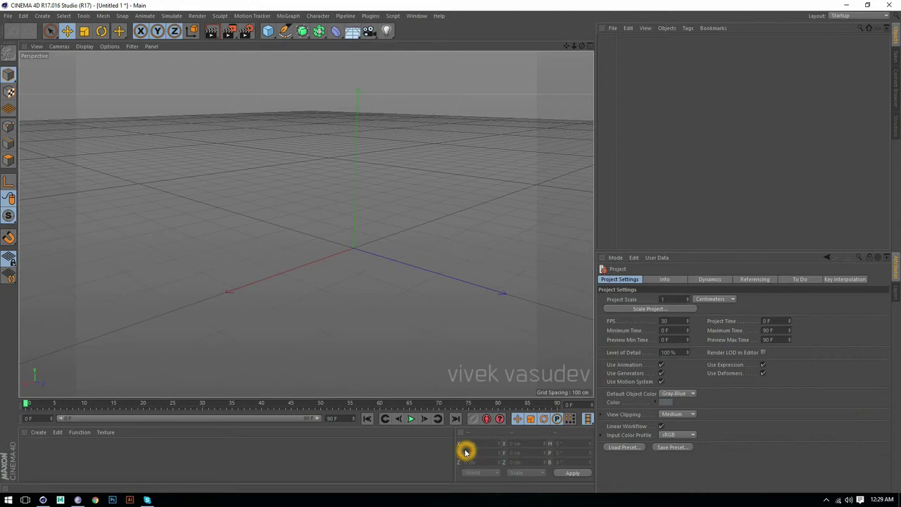
left_click(585, 446)
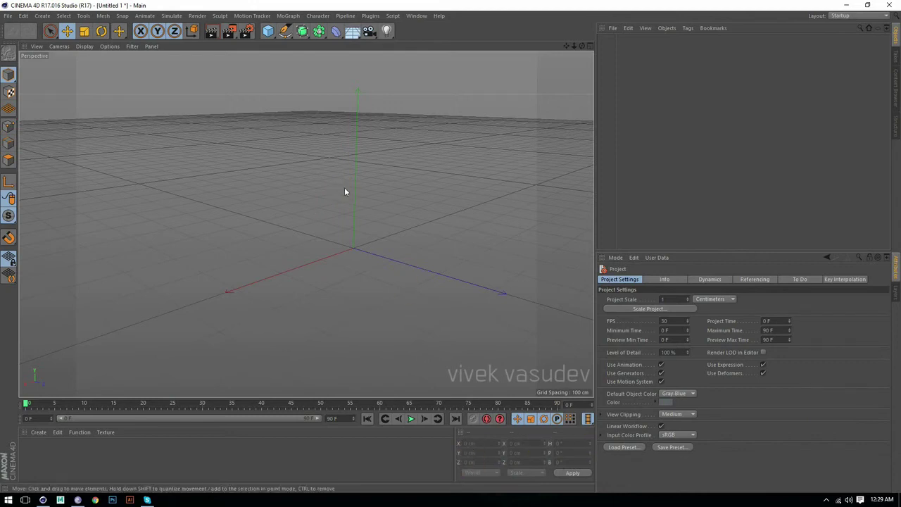
left_click(365, 152)
left_click(297, 86)
left_click(269, 33)
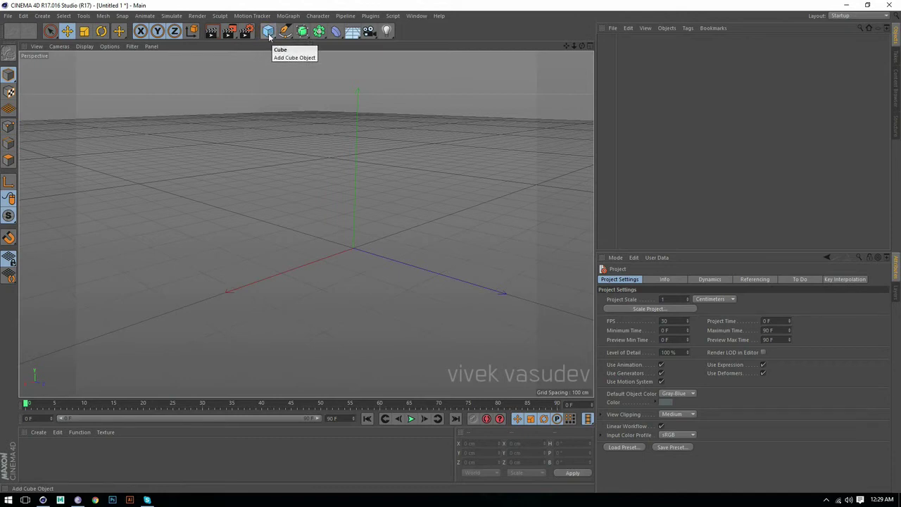
Step: Add the 200 cm cubes Cube and Cube.1, then pan and orbit to inspect their sides
double_click(268, 33)
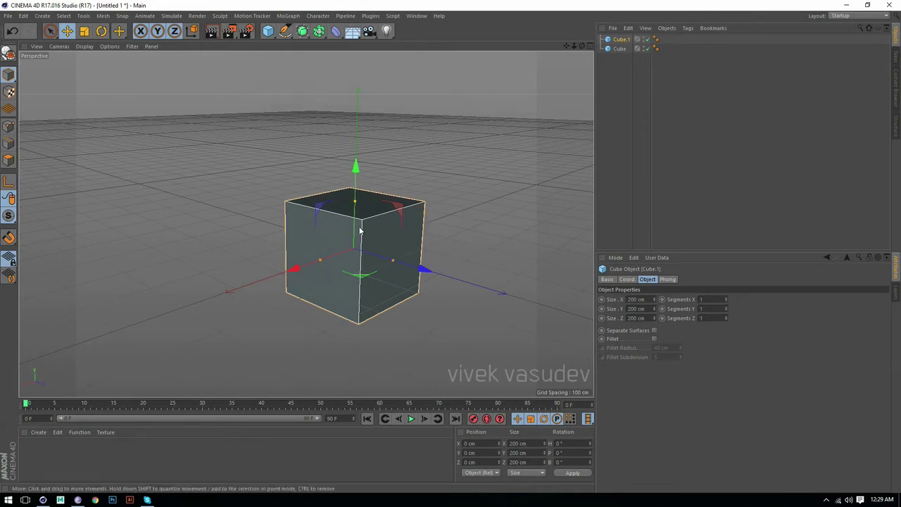
left_click(568, 48)
left_click_drag(569, 48, 452, 248)
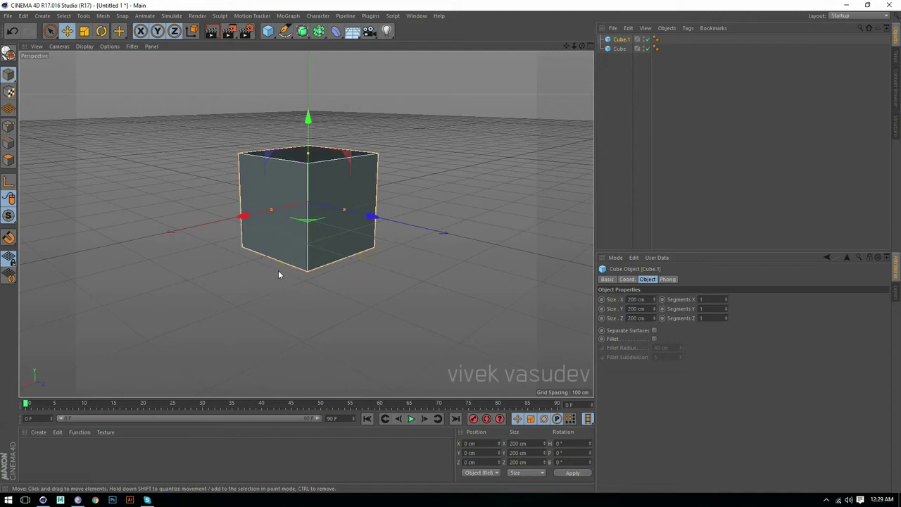
mouse_move(276, 271)
left_mouse_down("alt")
mouse_move(304, 295)
mouse_move(407, 299)
mouse_move(505, 276)
mouse_move(429, 300)
mouse_move(235, 299)
mouse_move(379, 299)
mouse_move(514, 272)
mouse_move(242, 274)
mouse_move(266, 288)
mouse_move(458, 286)
mouse_move(238, 291)
mouse_move(413, 302)
mouse_move(500, 272)
mouse_move(343, 303)
mouse_move(166, 275)
mouse_move(345, 287)
mouse_move(285, 286)
left_mouse_up("alt")
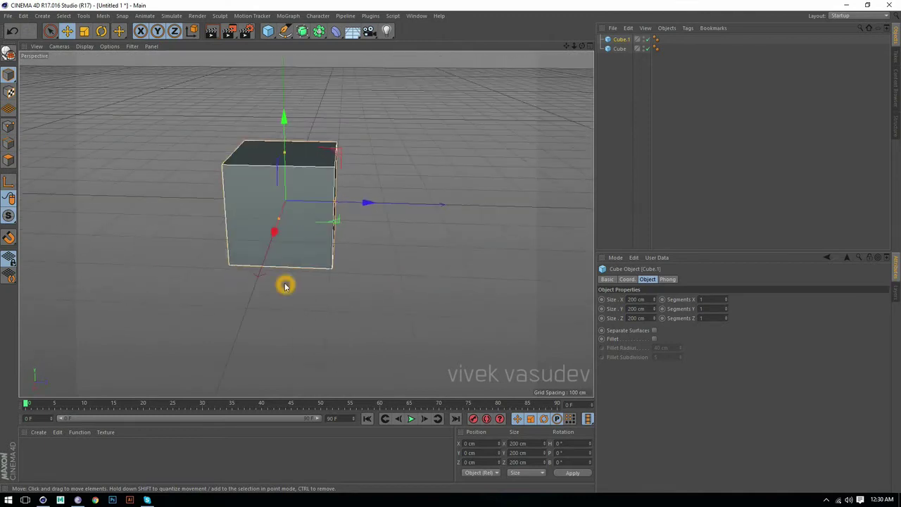
mouse_move(397, 271)
left_mouse_down("alt")
mouse_move(249, 262)
mouse_move(531, 264)
mouse_move(337, 276)
mouse_move(523, 274)
mouse_move(367, 262)
mouse_move(433, 262)
left_mouse_up("alt")
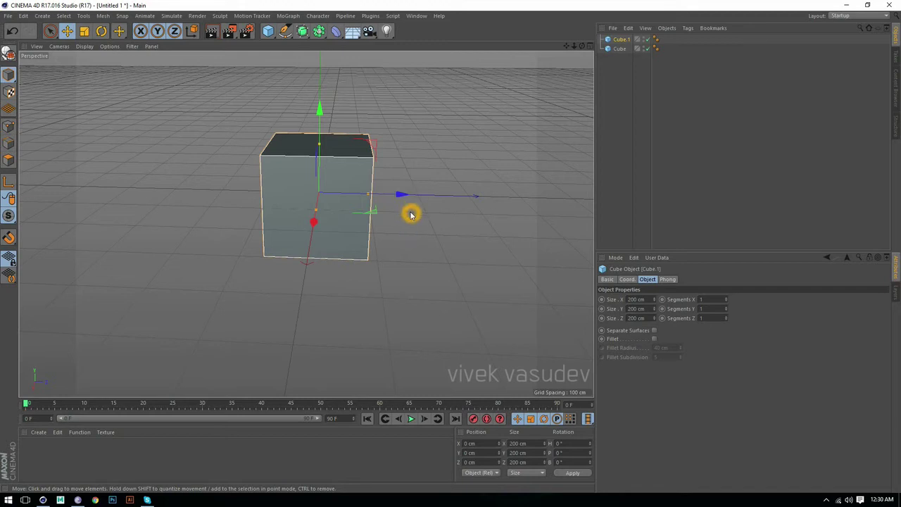
Step: Zoom close to the cube and far out, orbit around a new centre, then deselect it
mouse_move(434, 226)
right_mouse_down("alt")
mouse_move(458, 227)
mouse_move(420, 243)
mouse_move(497, 193)
mouse_move(457, 227)
right_mouse_up("alt")
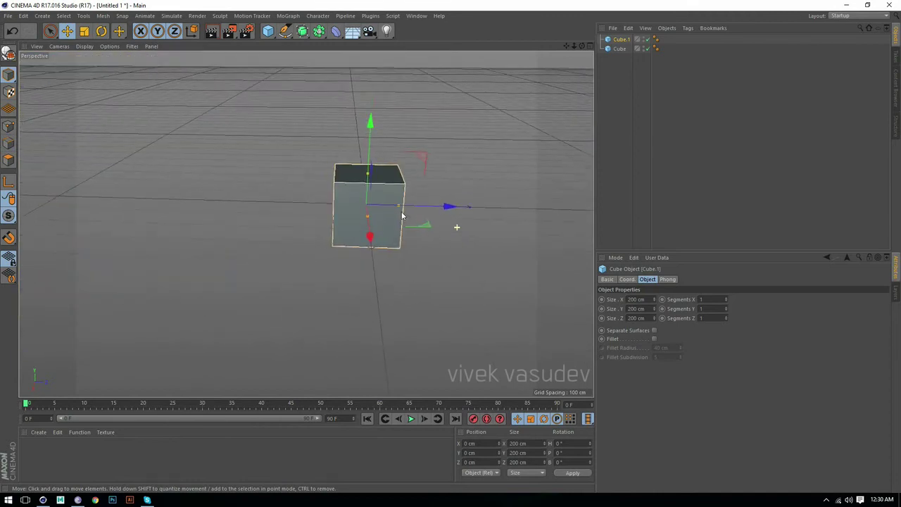
mouse_move(402, 216)
right_mouse_down("alt")
mouse_move(467, 174)
mouse_move(345, 188)
right_mouse_up("alt")
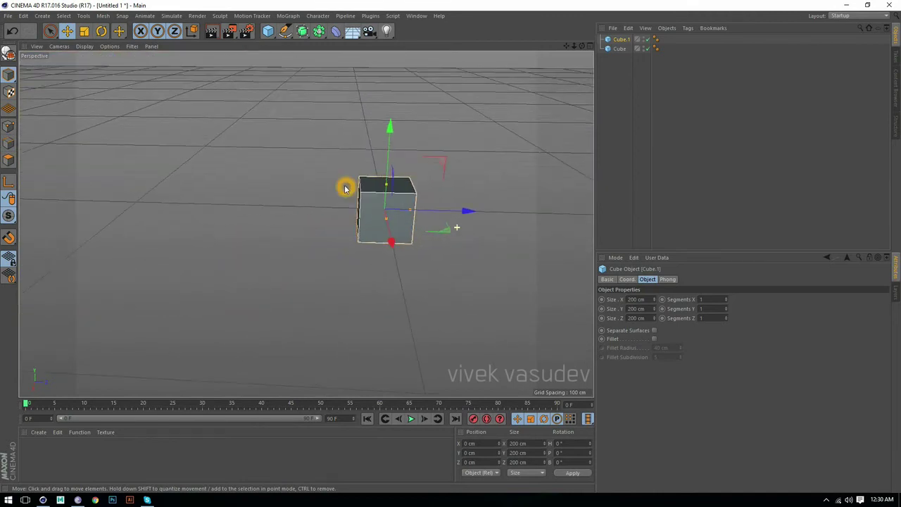
left_click_drag(345, 188, 442, 216, "alt")
right_click_drag(442, 216, 472, 258, "alt")
left_click_drag(472, 257, 465, 232, "alt")
right_click_drag(465, 232, 454, 197, "alt")
left_click_drag(454, 197, 450, 178, "alt")
mouse_move(494, 100)
left_mouse_down("alt")
mouse_move(344, 230)
mouse_move(441, 132)
mouse_move(493, 106)
mouse_move(349, 253)
mouse_move(410, 167)
mouse_move(402, 129)
mouse_move(540, 161)
mouse_move(331, 168)
mouse_move(473, 145)
mouse_move(411, 139)
mouse_move(501, 129)
mouse_move(328, 151)
mouse_move(486, 137)
mouse_move(422, 125)
mouse_move(314, 166)
mouse_move(356, 223)
mouse_move(446, 135)
mouse_move(312, 173)
mouse_move(427, 185)
mouse_move(348, 185)
mouse_move(425, 153)
mouse_move(519, 150)
mouse_move(516, 161)
mouse_move(427, 173)
mouse_move(425, 184)
mouse_move(427, 140)
mouse_move(421, 154)
mouse_move(542, 165)
mouse_move(511, 155)
left_mouse_up("alt")
left_click(294, 127)
Step: Select Cube.1, frame it to fill the view, and delete the duplicate
mouse_move(278, 133)
left_mouse_down("alt")
mouse_move(453, 139)
mouse_move(291, 143)
mouse_move(334, 135)
mouse_move(248, 259)
mouse_move(304, 183)
mouse_move(294, 191)
mouse_move(280, 150)
left_mouse_up("alt")
mouse_move(333, 110)
left_mouse_down("alt")
mouse_move(139, 101)
mouse_move(306, 187)
mouse_move(347, 195)
mouse_move(217, 120)
mouse_move(483, 133)
left_mouse_up("alt")
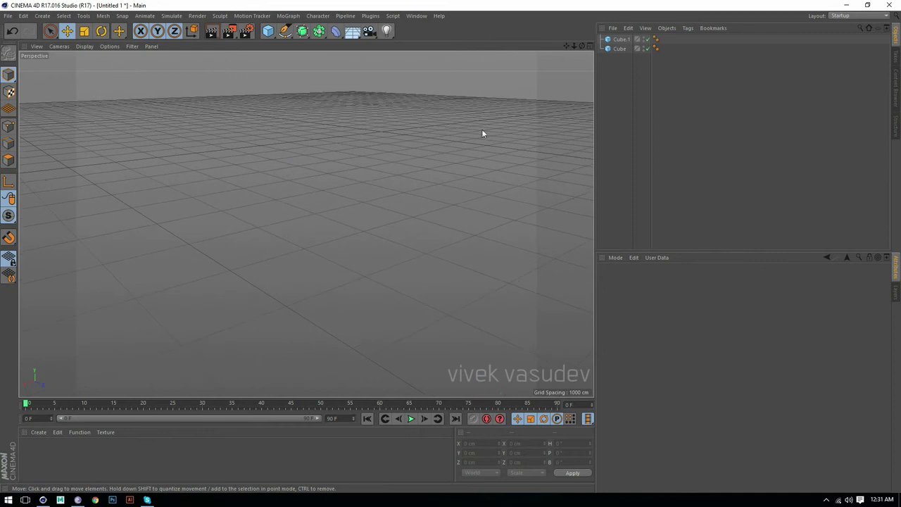
left_click(623, 43)
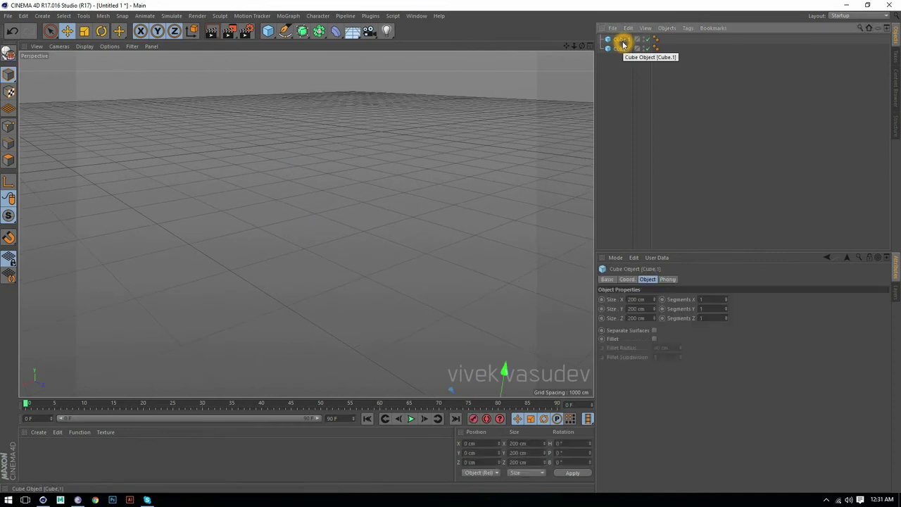
key("o")
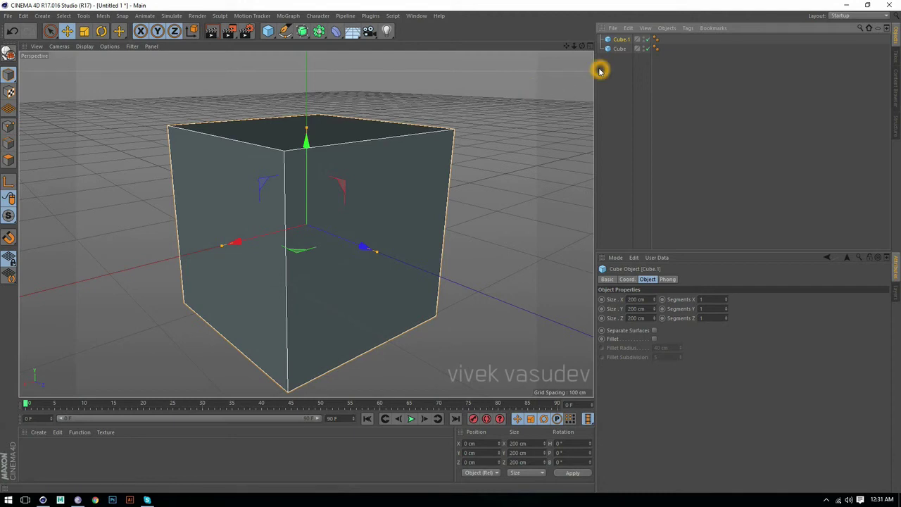
key("Delete")
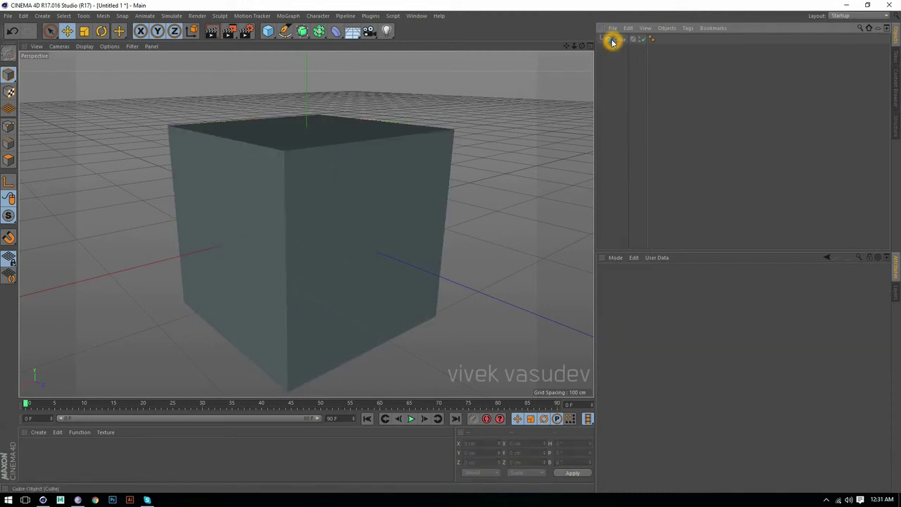
Step: Delete the old cube and add a fresh default 200 cm cube
left_click(612, 40)
key("Delete")
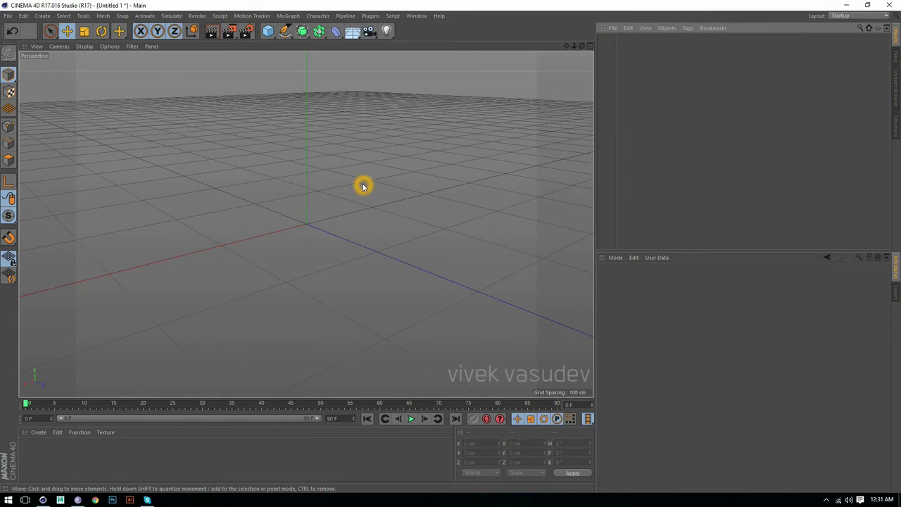
left_click(268, 31)
left_click(338, 50)
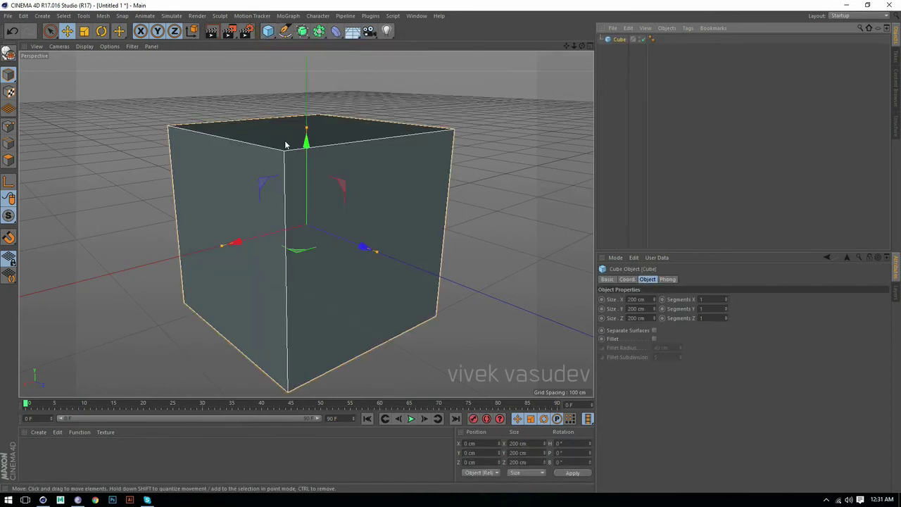
Step: Orbit around the new cube and split the viewport into the four-view layout
scroll(406, 251, "down", 3)
scroll(346, 242, "up", 3)
mouse_move(416, 258)
left_mouse_down("alt")
mouse_move(320, 242)
mouse_move(370, 235)
mouse_move(311, 214)
mouse_move(351, 238)
mouse_move(337, 235)
left_mouse_up("alt")
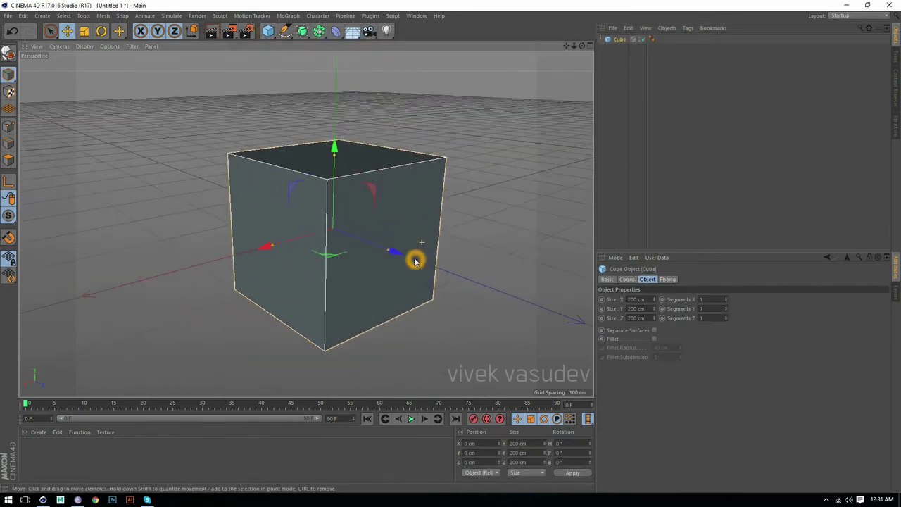
left_click(345, 238, "alt")
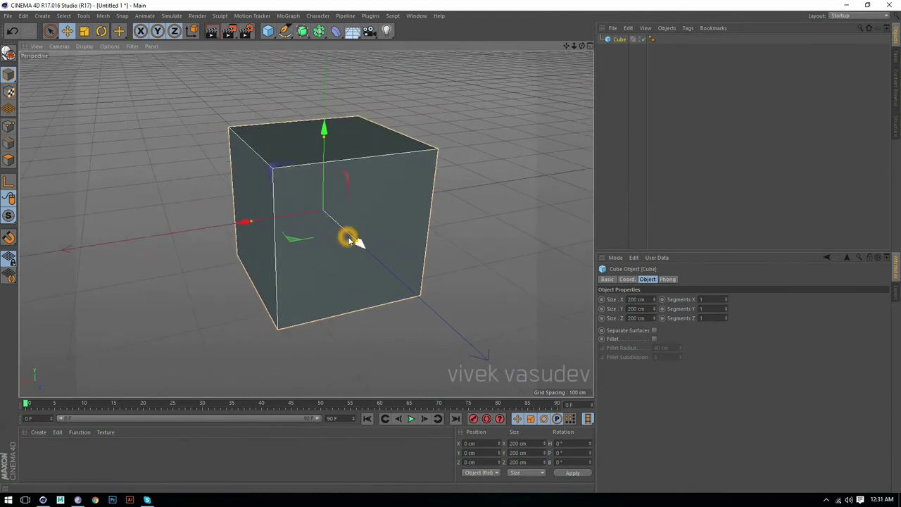
left_click(591, 48)
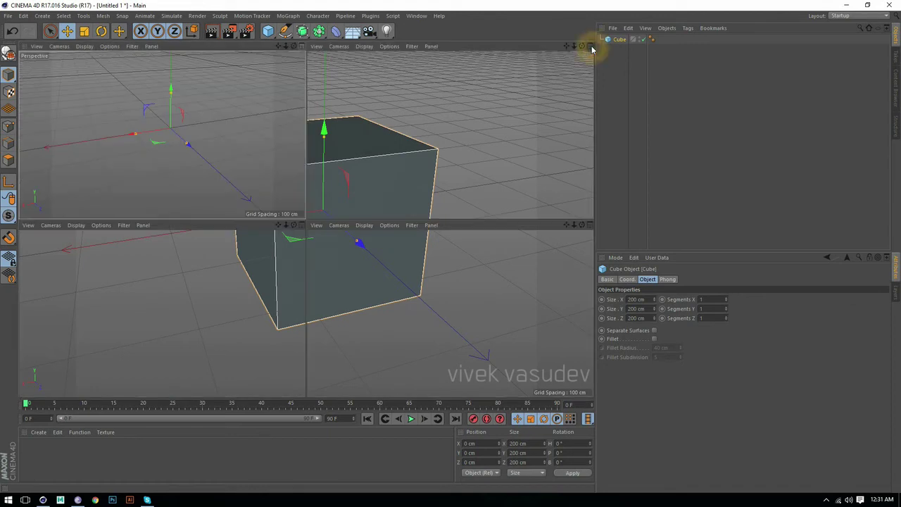
Step: Pan and rotate the Top view so the cube appears turned at an angle
left_click(195, 312)
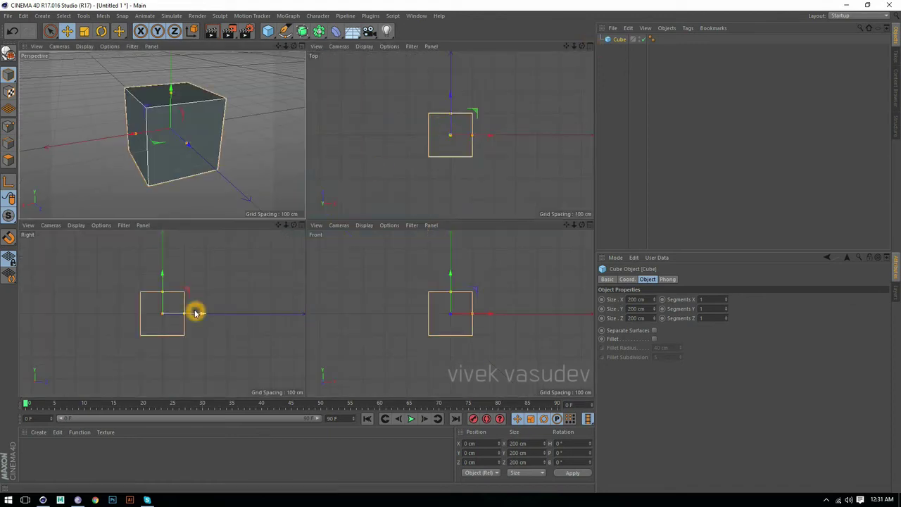
left_click(293, 197)
left_click(386, 185)
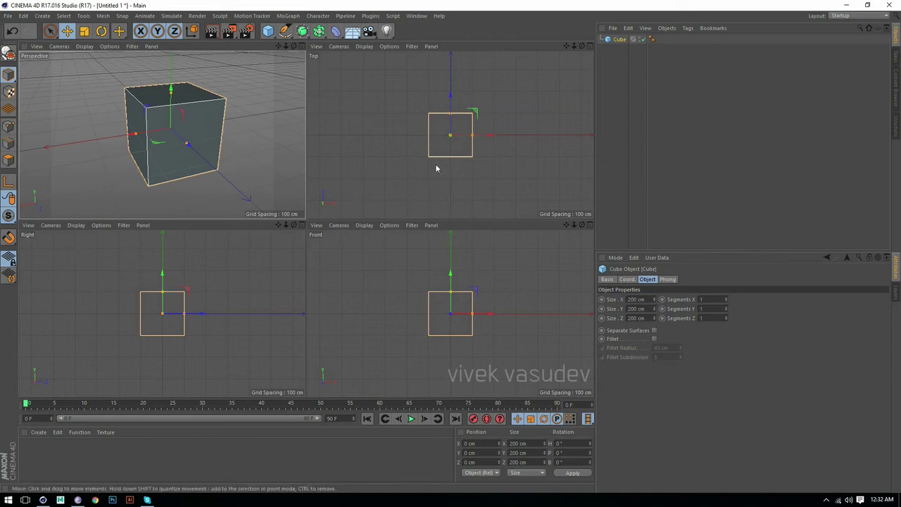
mouse_move(568, 45)
left_mouse_down()
mouse_move(582, 45)
mouse_move(450, 135)
left_mouse_up()
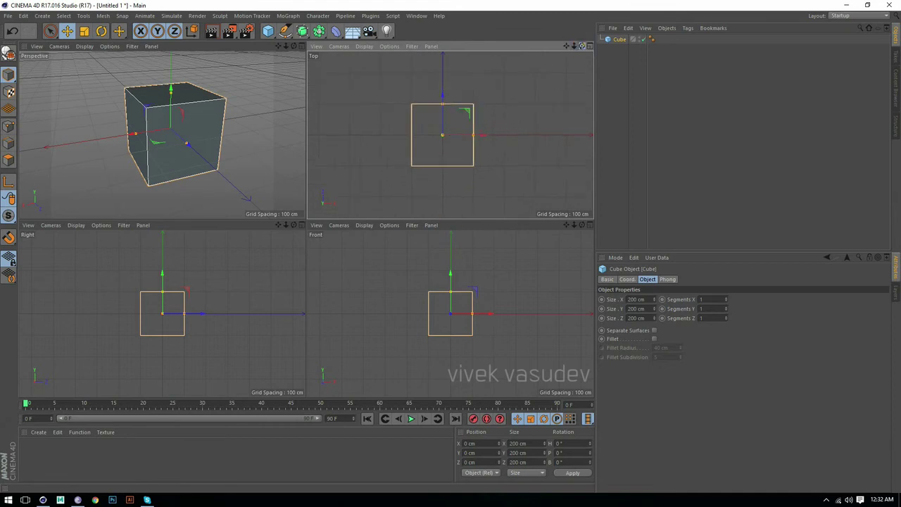
left_click_drag(581, 46, 592, 54)
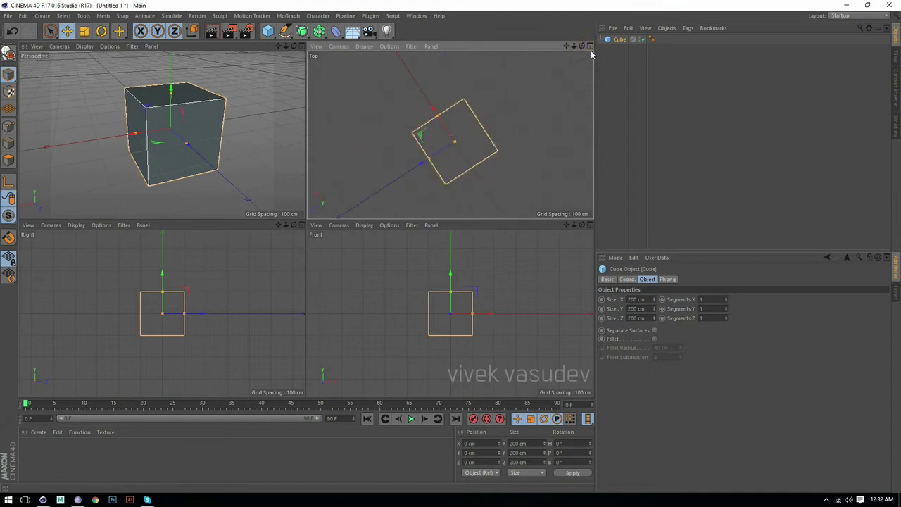
left_click_drag(581, 46, 450, 134)
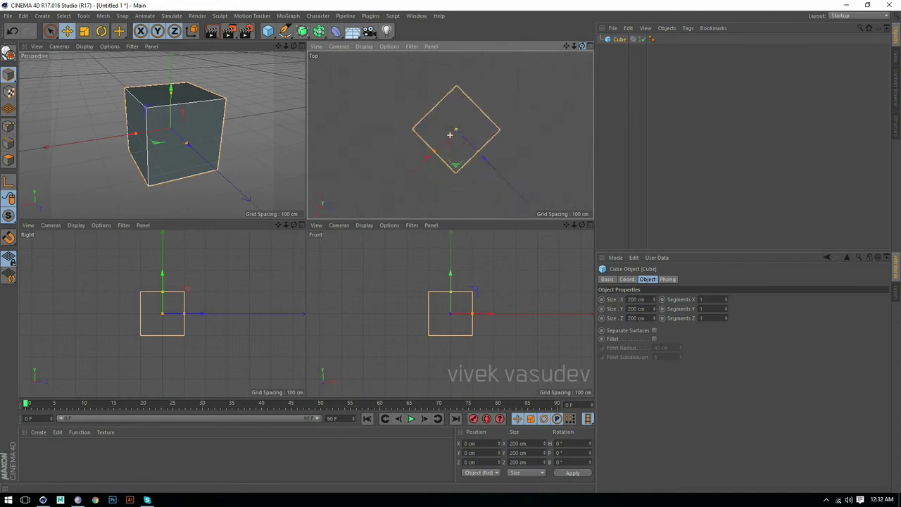
left_click_drag(451, 220, 452, 138)
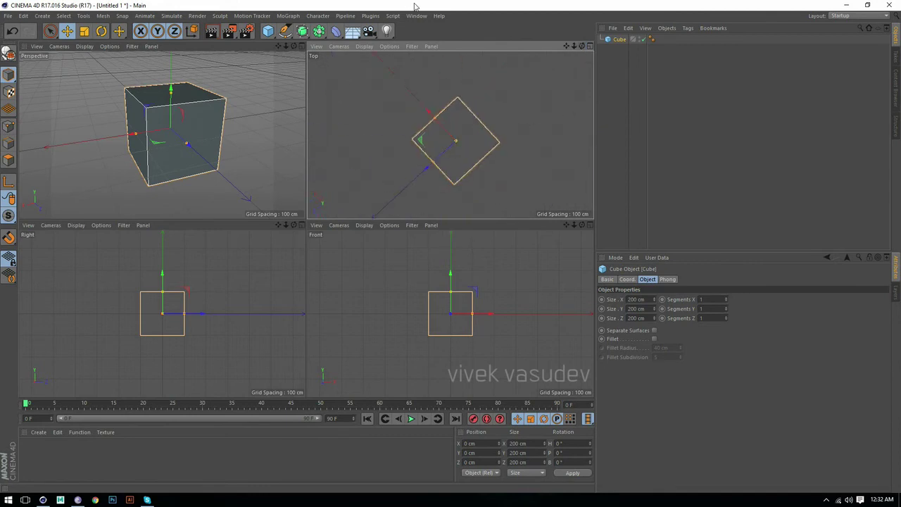
left_click(318, 47)
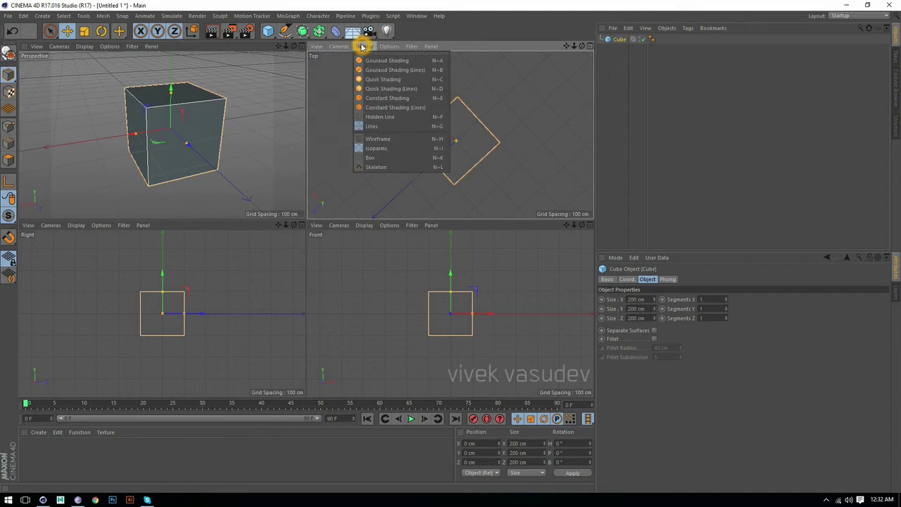
mouse_move(339, 47)
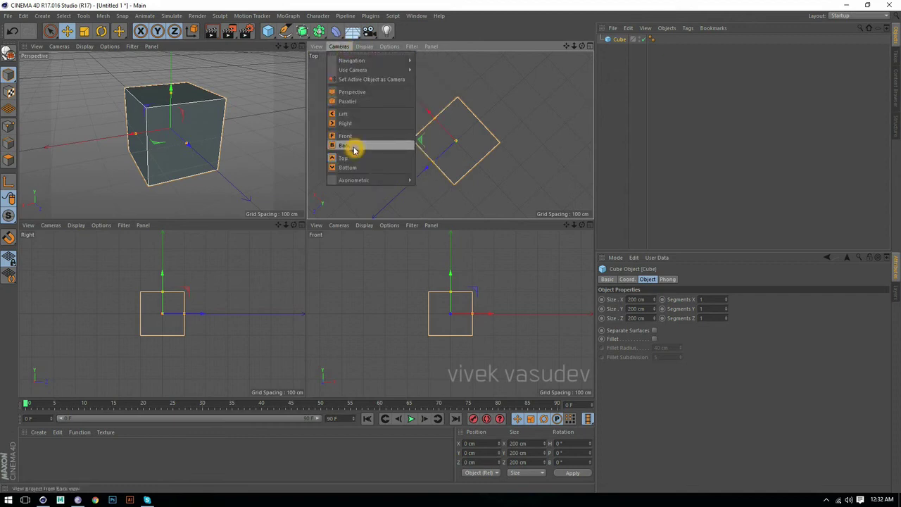
Step: Set the top-right view to Back, then Top, and maximize the Perspective view
left_click(353, 149)
left_click(343, 56)
left_click(339, 46)
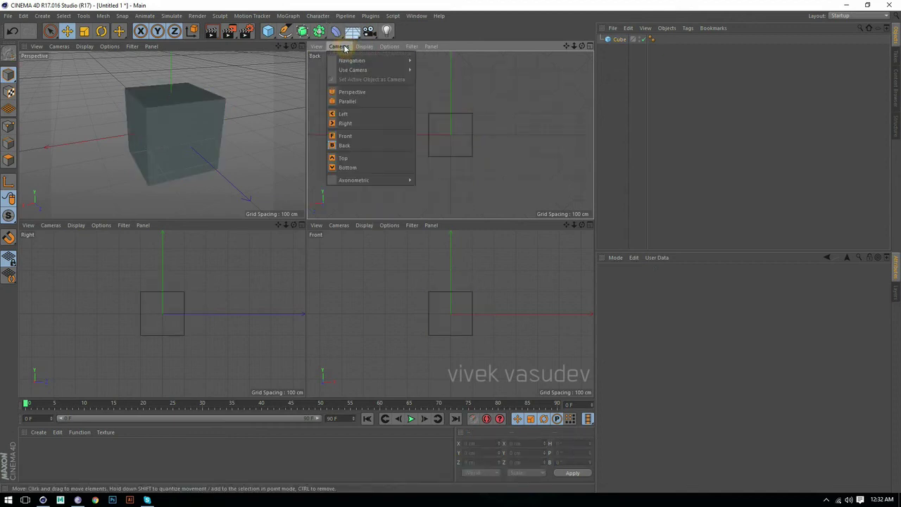
left_click(345, 158)
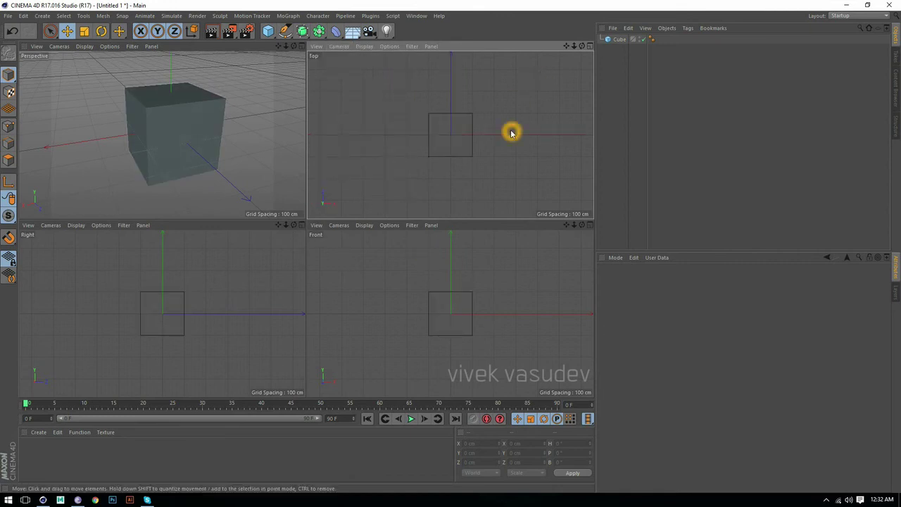
left_click(205, 99)
middle_click(287, 135)
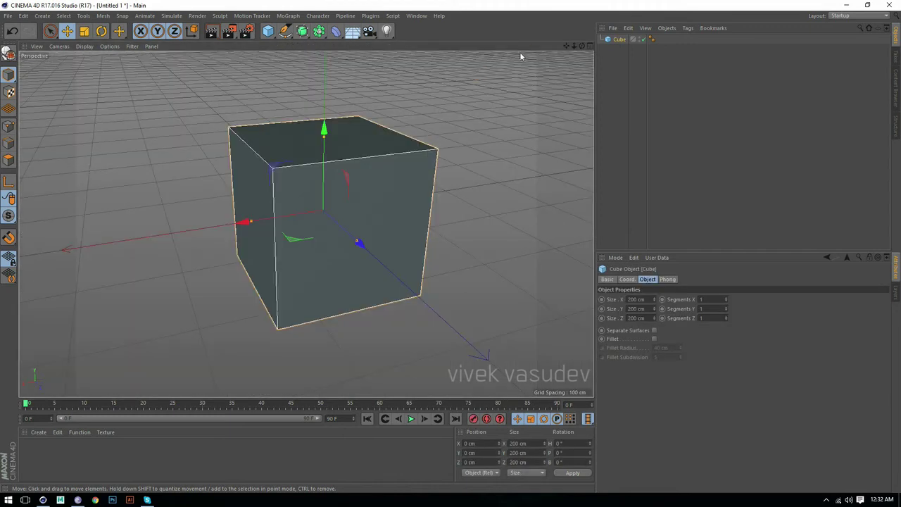
Step: Recentre the cube, then switch the view to Parallel, Back, and back to Perspective
left_click_drag(521, 56, 575, 4, "alt")
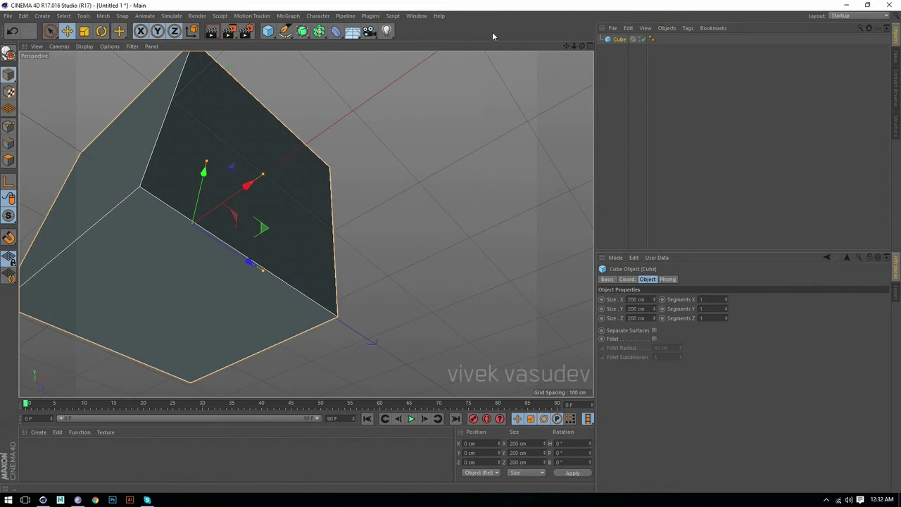
left_click_drag(567, 50, 547, 52)
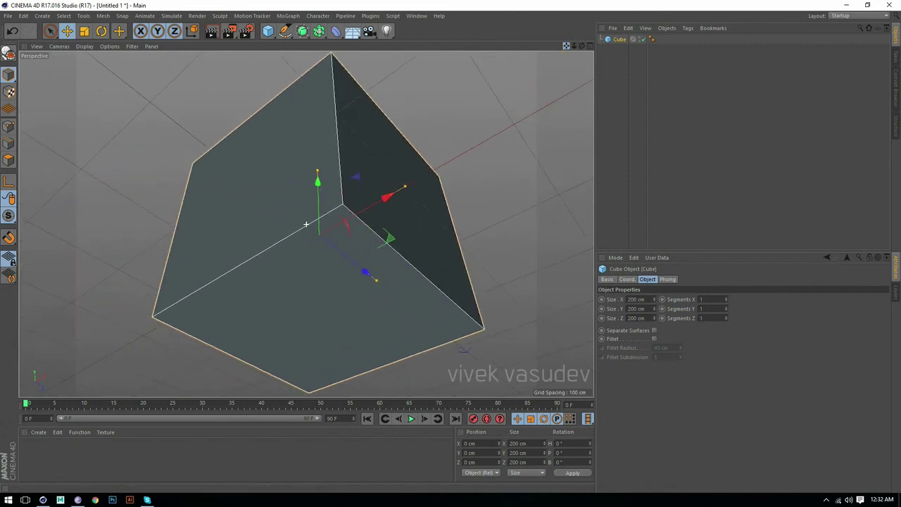
left_click(62, 47)
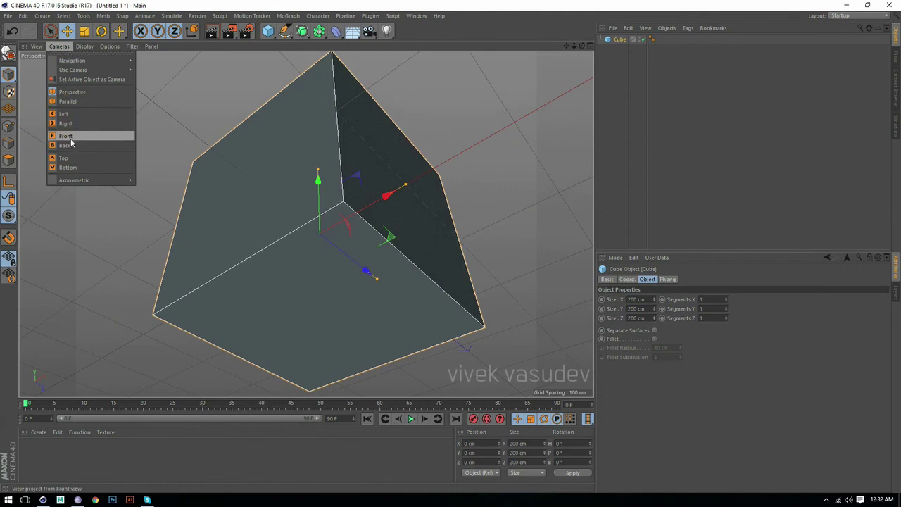
left_click(76, 102)
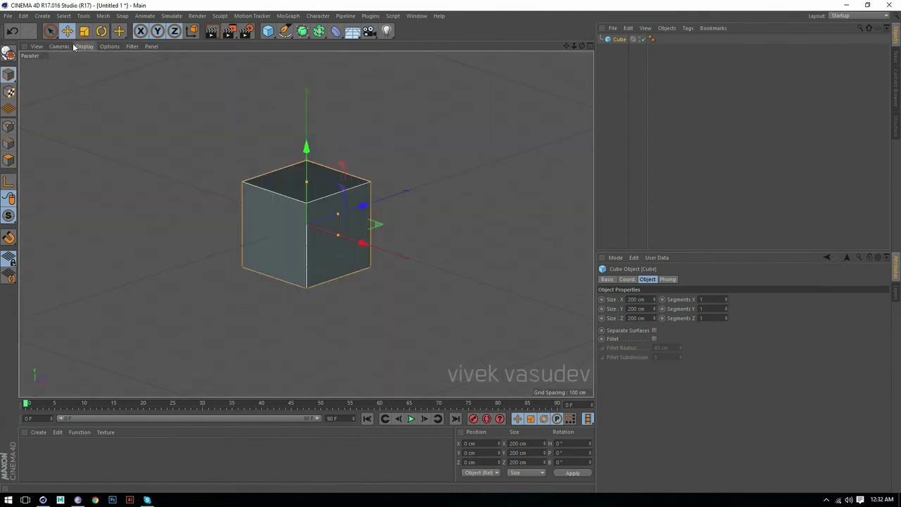
left_click(65, 47)
left_click(67, 145)
left_click(63, 47)
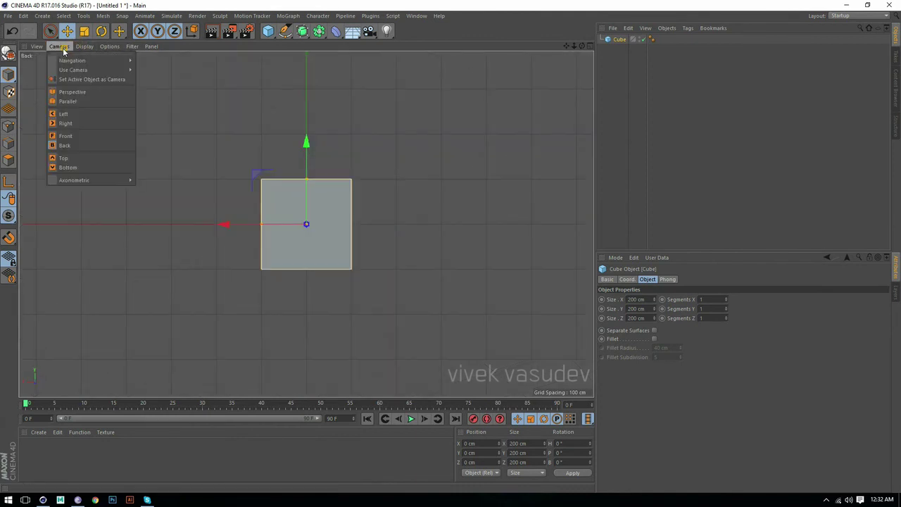
left_click(71, 92)
left_click(281, 162)
left_click(310, 195)
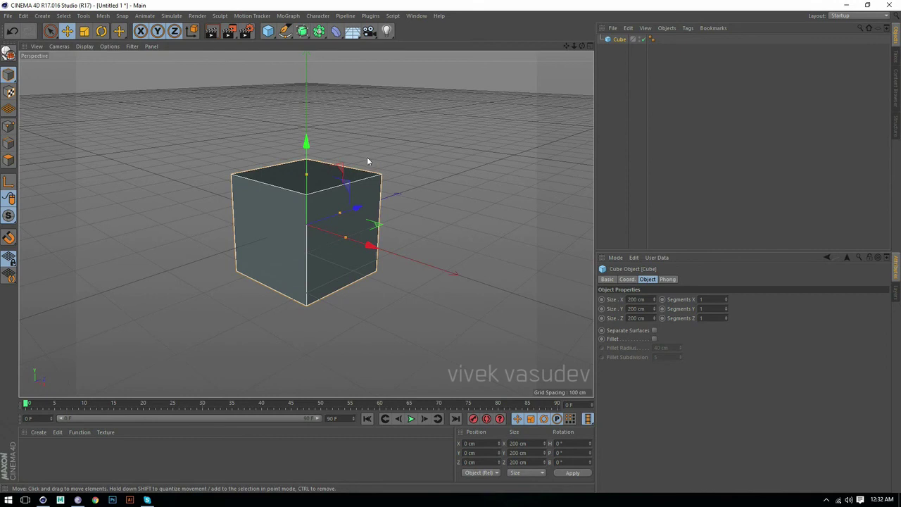
Step: Orbit around the cube, pull back, then zoom in until it appears large and centred
mouse_move(400, 205)
left_mouse_down("alt")
mouse_move(366, 185)
mouse_move(434, 186)
mouse_move(447, 233)
mouse_move(359, 218)
mouse_move(372, 155)
mouse_move(381, 184)
mouse_move(312, 179)
mouse_move(418, 216)
mouse_move(310, 216)
left_mouse_up("alt")
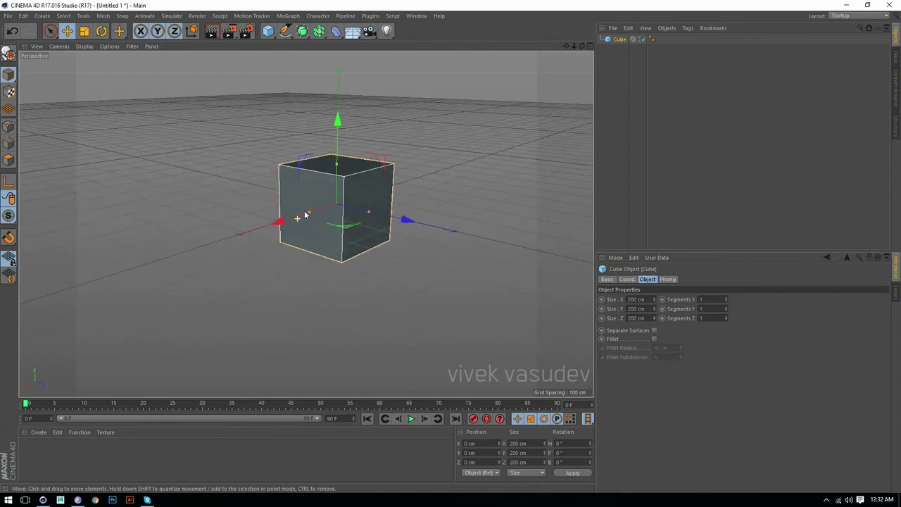
mouse_move(331, 194)
left_mouse_down("alt")
mouse_move(415, 218)
mouse_move(257, 219)
mouse_move(300, 175)
left_mouse_up("alt")
scroll(485, 217, "up", 5)
left_click_drag(485, 217, 576, 190, "alt")
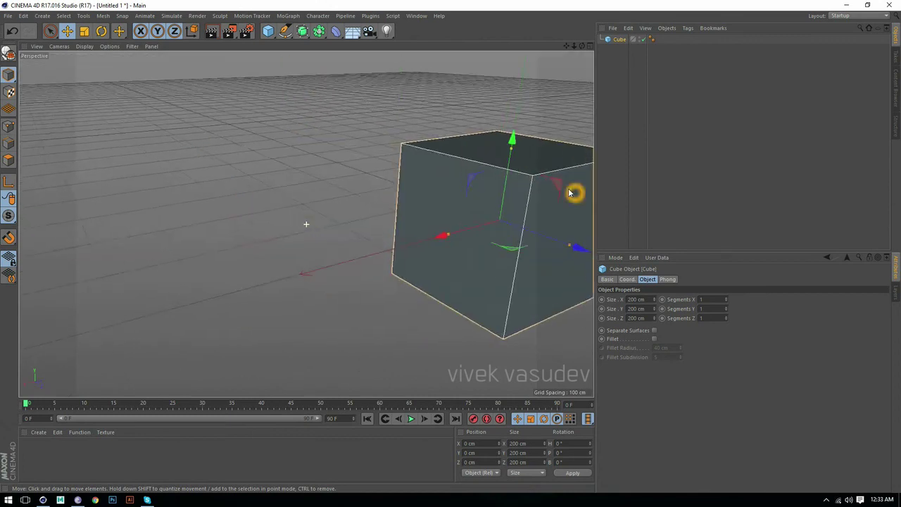
scroll(310, 164, "down", 3)
mouse_move(310, 163)
left_mouse_down("alt")
mouse_move(362, 167)
mouse_move(287, 185)
mouse_move(306, 223)
mouse_move(455, 233)
mouse_move(312, 221)
mouse_move(491, 211)
mouse_move(355, 203)
left_mouse_up("alt")
right_click_drag(421, 204, 503, 207, "alt")
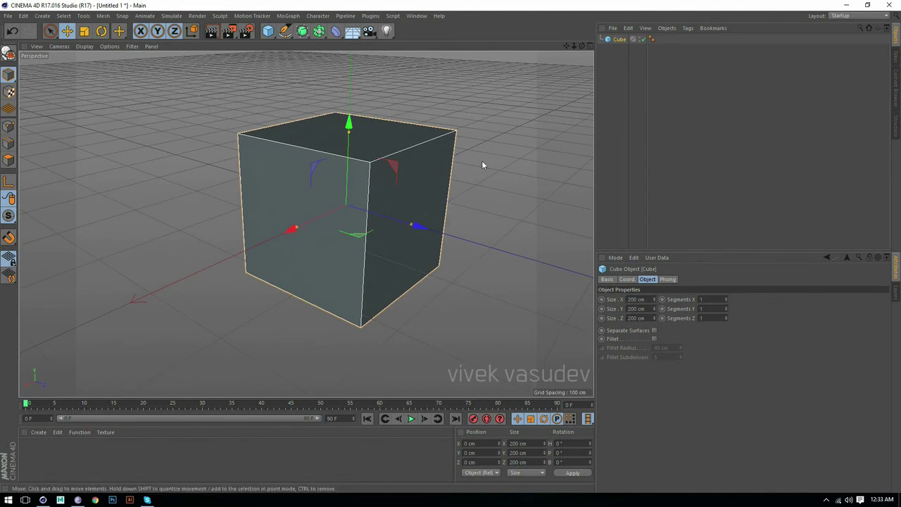
left_click(296, 229)
left_click(441, 270)
left_click(424, 279)
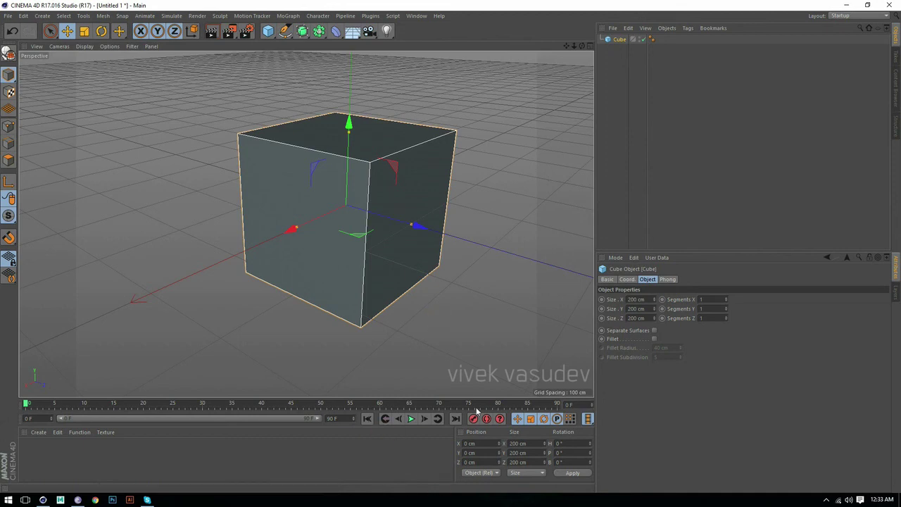
left_click(423, 282)
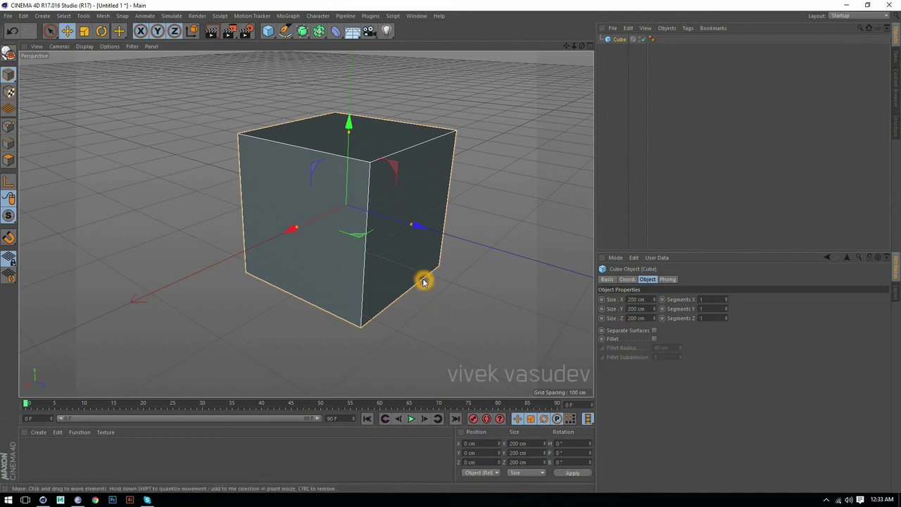
left_click(520, 226)
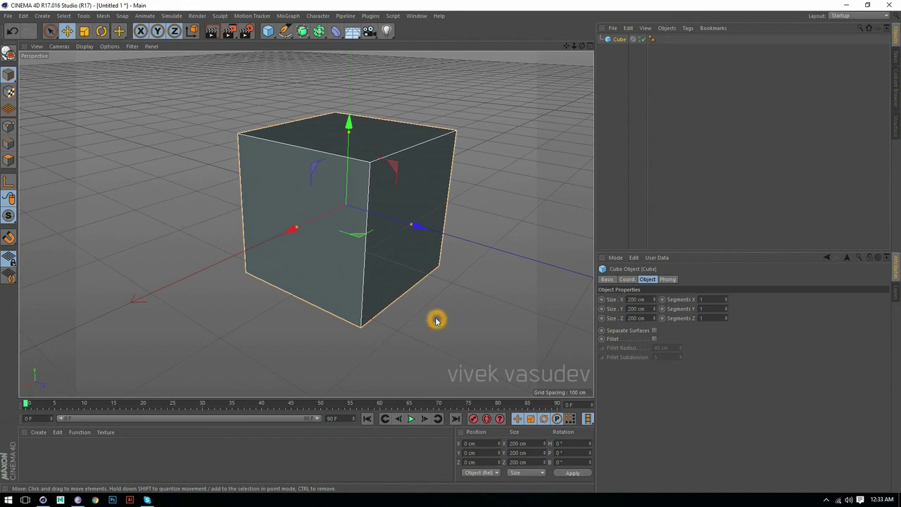
left_click(620, 279)
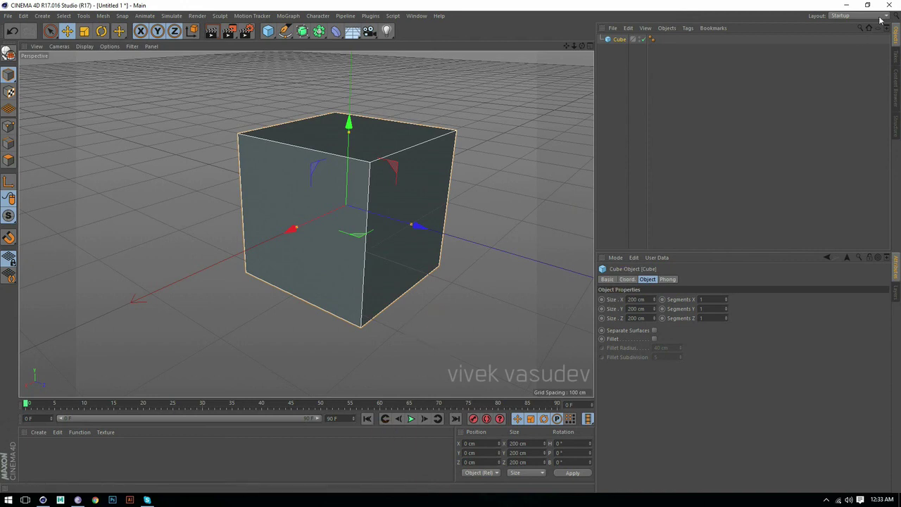
left_click(424, 279)
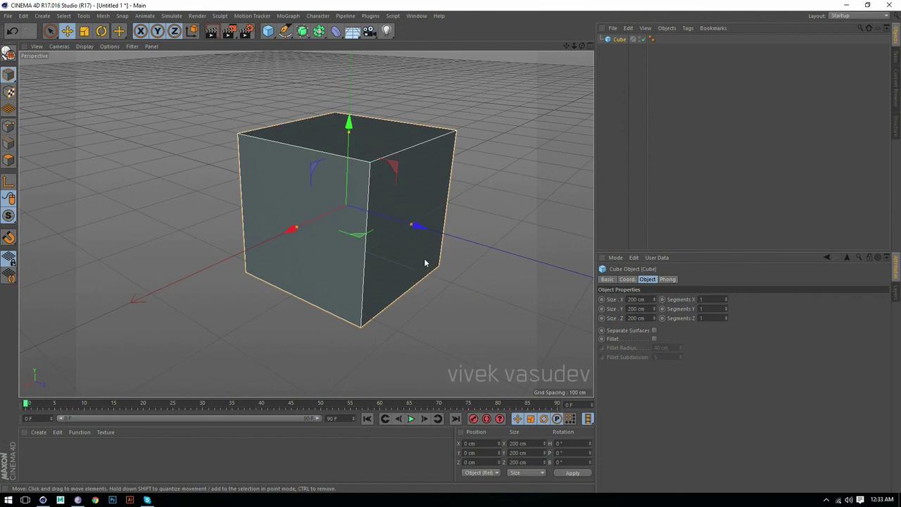
left_click(510, 224)
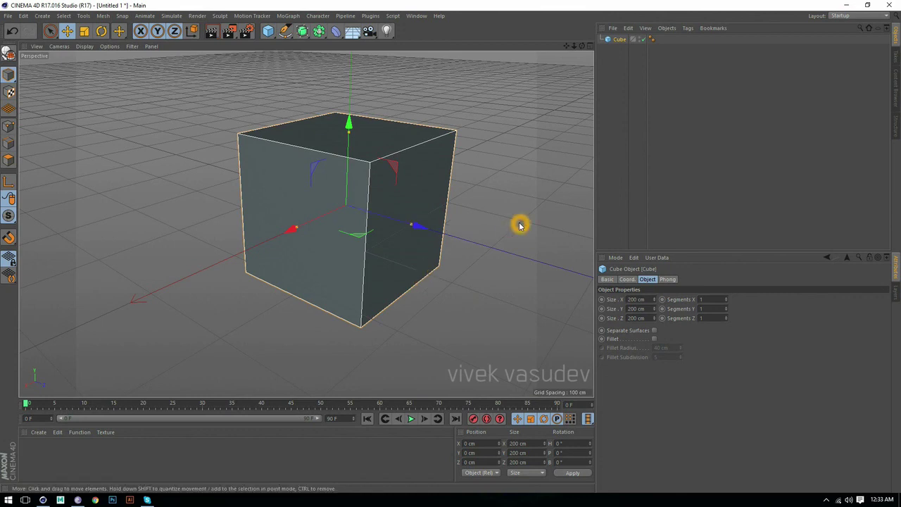